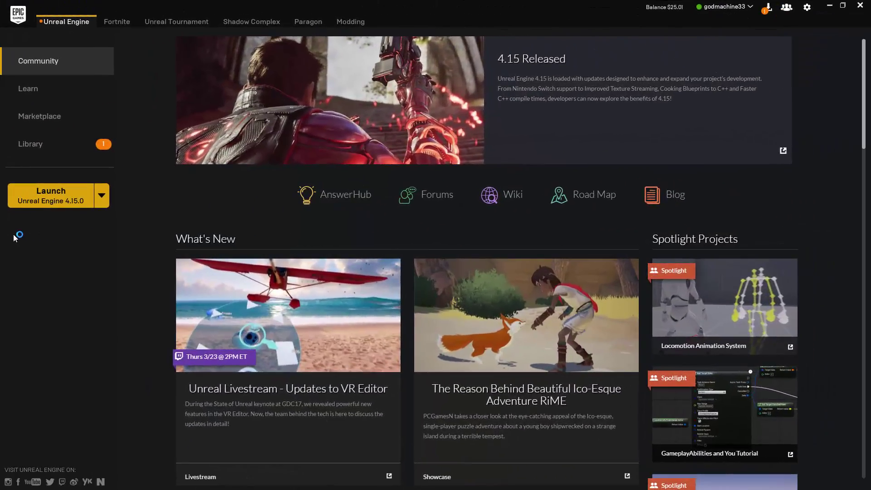
Launch Unreal Engine 4.15.0 to list existing projects such as Arrays, Attenuation and Audiol
{"action": "left_click", "coordinate": [38, 205]}
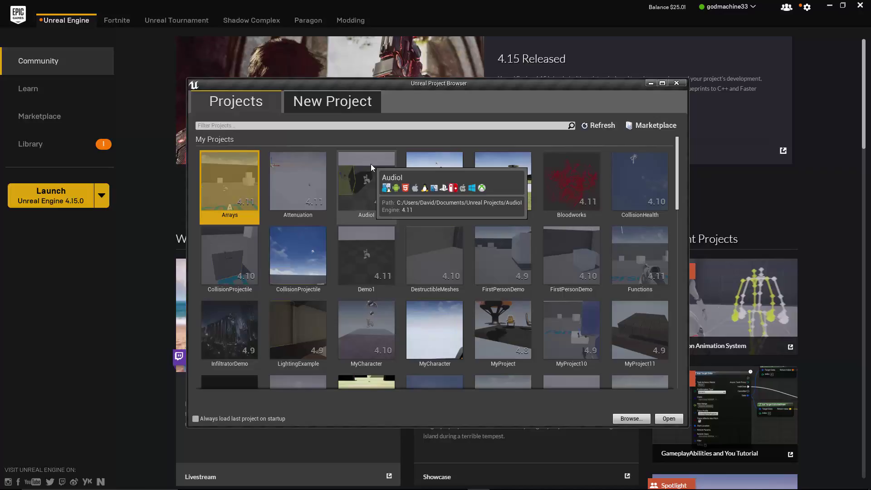
{"action": "left_click", "coordinate": [388, 190]}
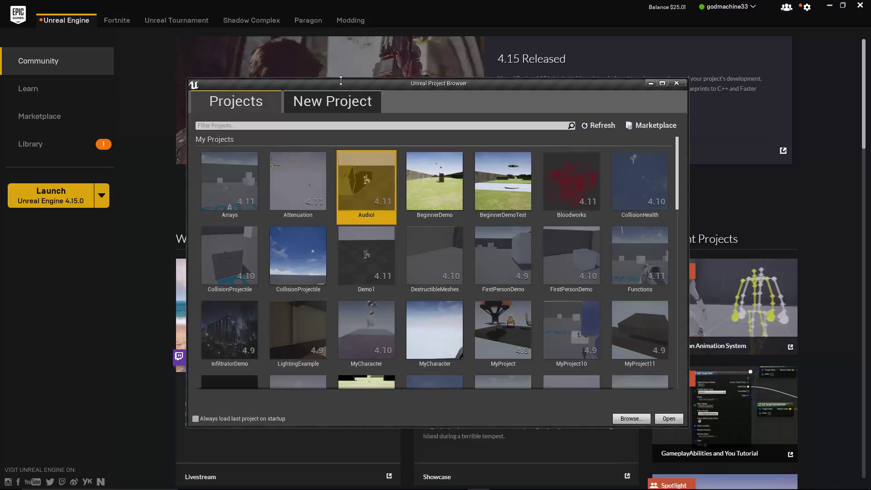
Switch to the New Project page, showing a Blank Blueprint template named MyProject56
{"action": "left_click", "coordinate": [365, 101]}
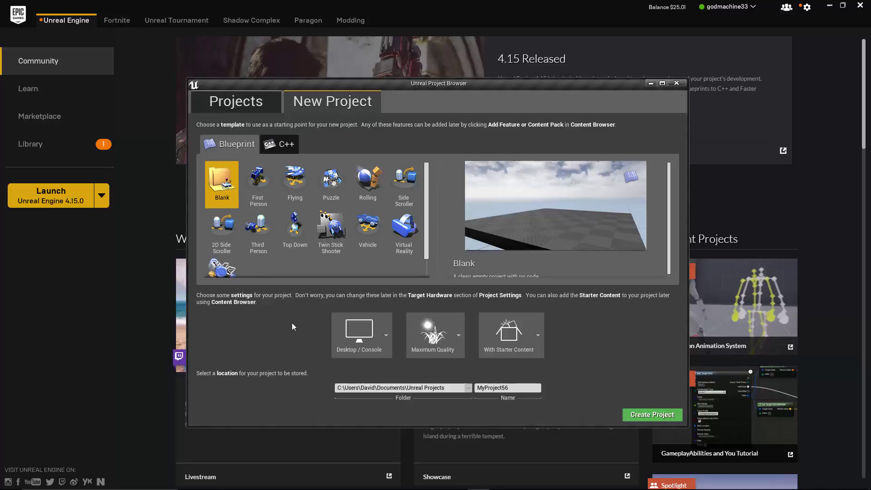
Review the Desktop / Console hardware and Maximum Quality graphics options for the new project
{"action": "left_click", "coordinate": [386, 338]}
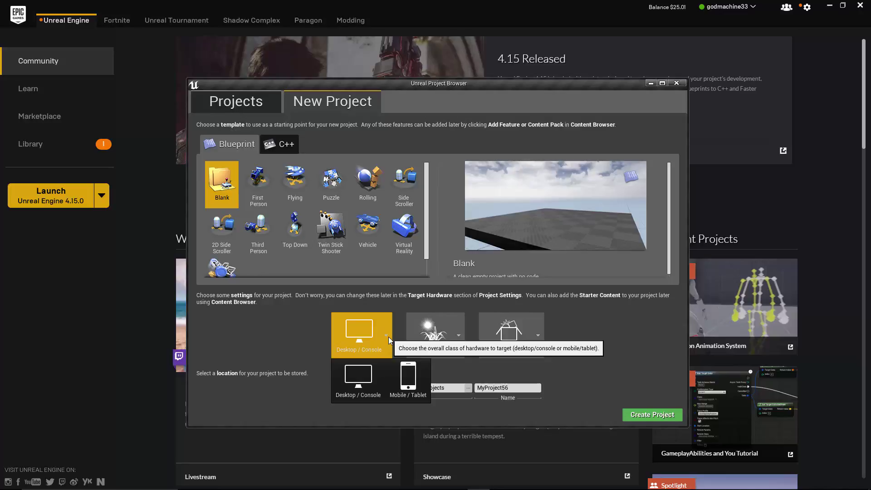
{"action": "left_click", "coordinate": [457, 340]}
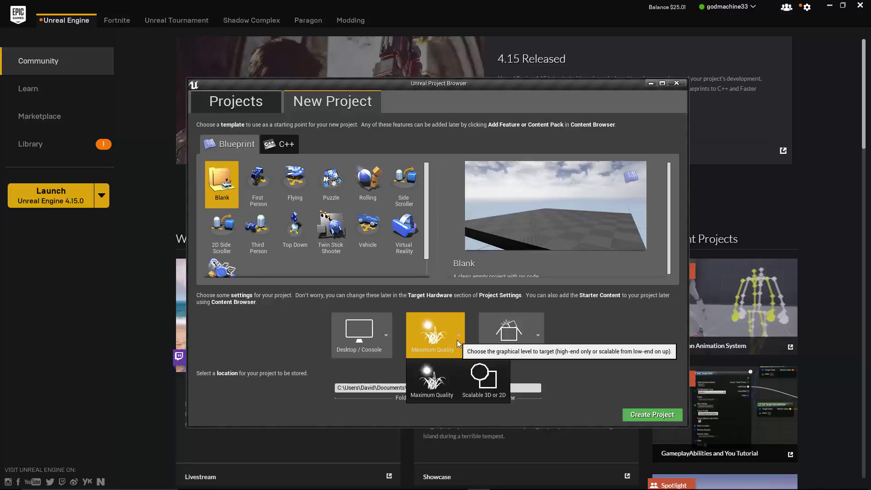
Show the No Starter Content / With Starter Content choices for the new project
{"action": "left_click", "coordinate": [537, 342]}
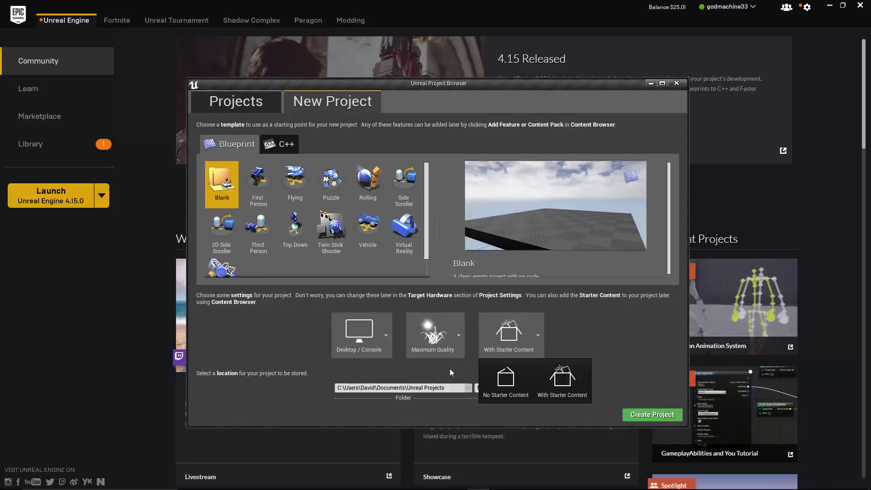
Dismiss the starter content list and pick the First Person Blueprint template
{"action": "left_click", "coordinate": [436, 386]}
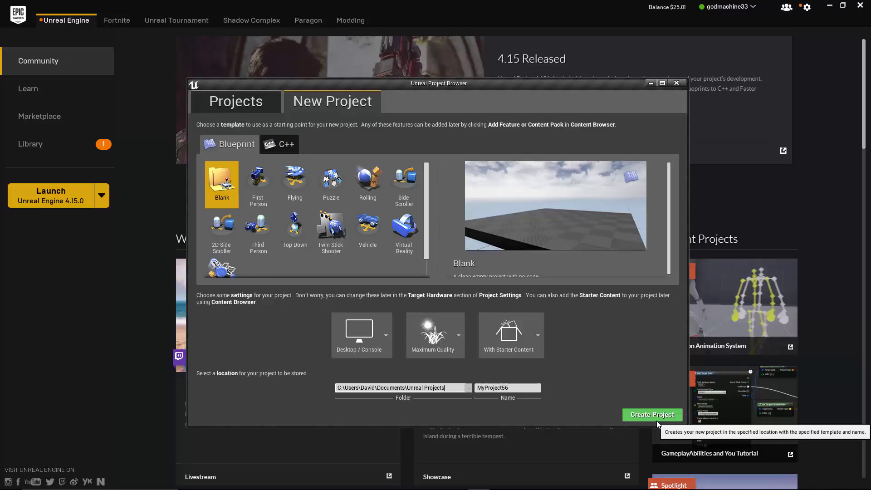
{"action": "left_click", "coordinate": [259, 181]}
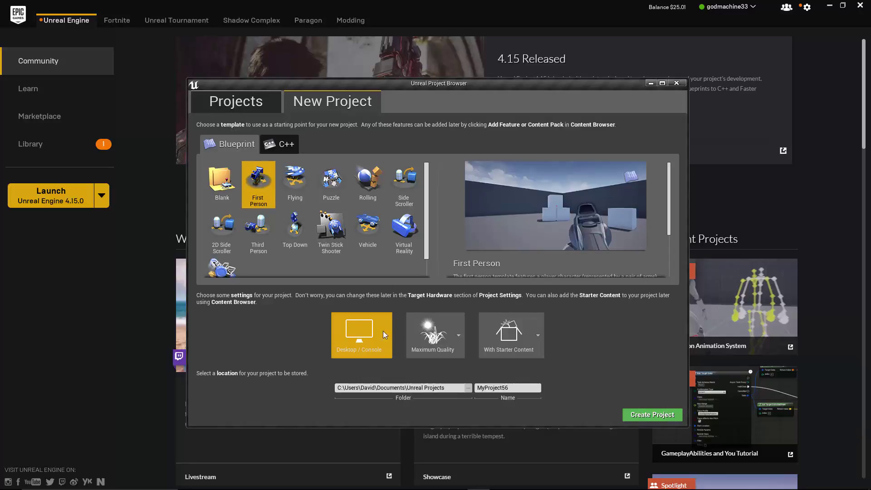
Create the First Person project 'FPDemo' with No Starter Content and open it
{"action": "left_click", "coordinate": [539, 341]}
{"action": "left_click", "coordinate": [520, 379]}
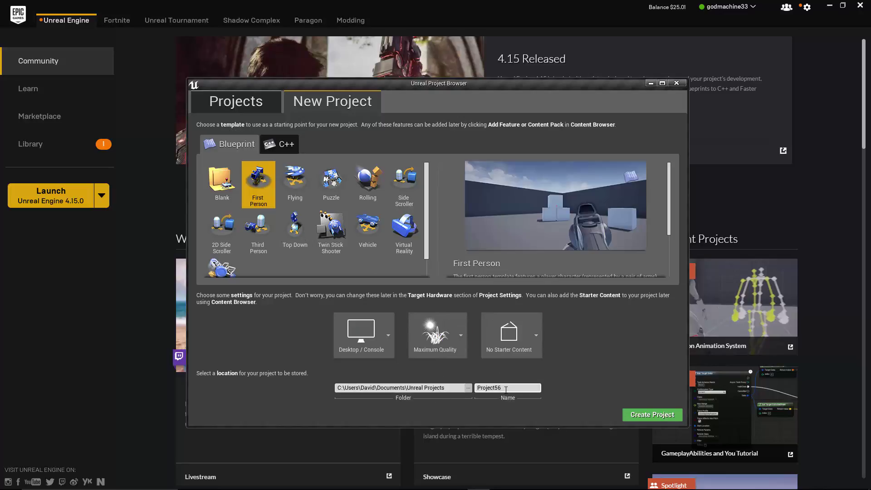
{"action": "left_click", "coordinate": [504, 388]}
{"action": "key", "text": "BackSpace"}
{"action": "key", "text": "BackSpace"}
{"action": "key", "text": "BackSpace"}
{"action": "key", "text": "BackSpace"}
{"action": "key", "text": "BackSpace"}
{"action": "key", "text": "BackSpace"}
{"action": "key", "text": "BackSpace"}
{"action": "key", "text": "BackSpace"}
{"action": "key", "text": "BackSpace"}
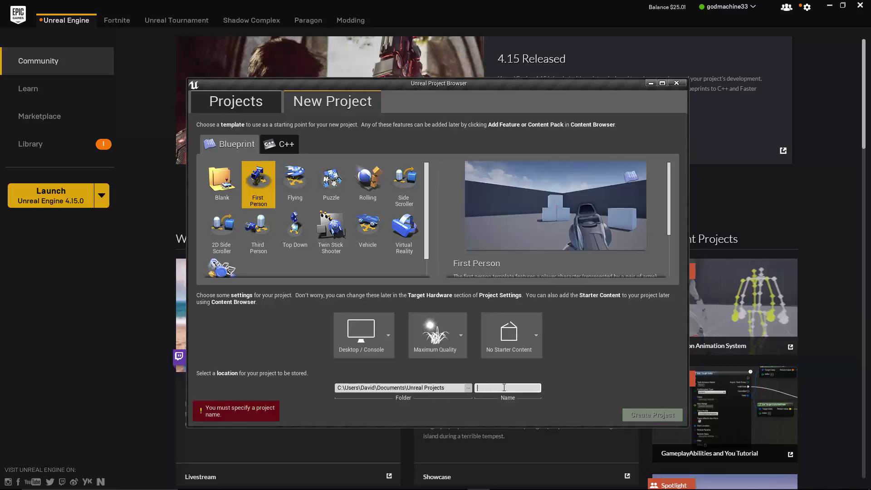
{"action": "type", "text": "FPDemo"}
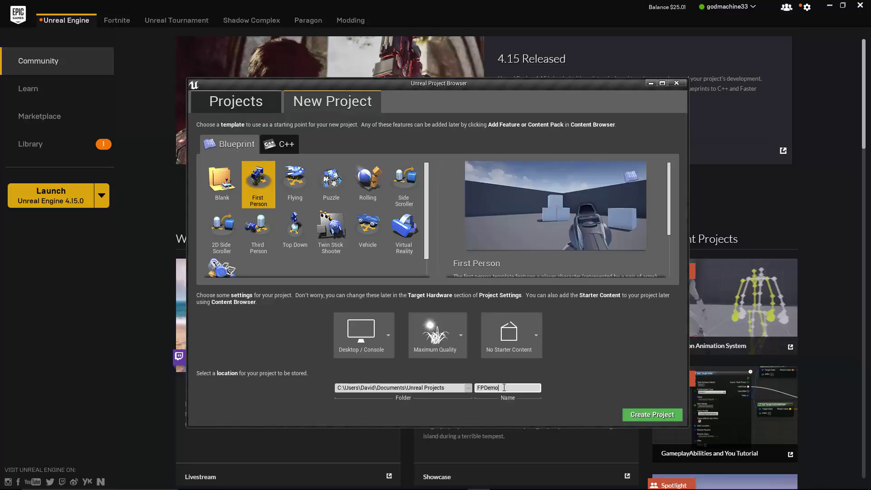
{"action": "left_click", "coordinate": [646, 413]}
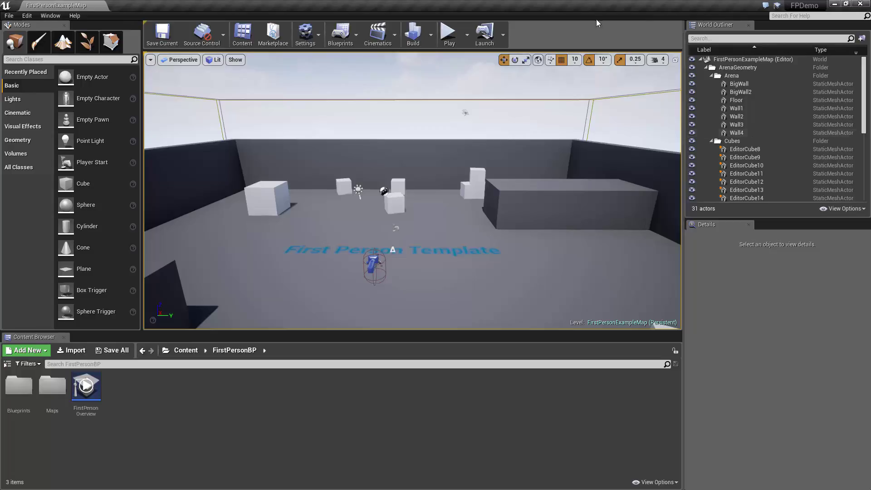
Play-test the map in the viewport, shooting cubes, strafing, walking and jumping, then go full screen
{"action": "left_click", "coordinate": [449, 37]}
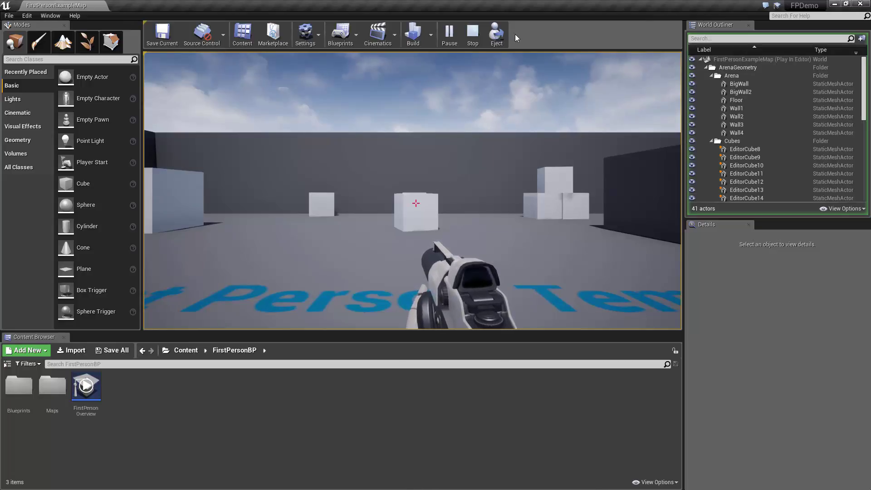
{"action": "left_click", "coordinate": [372, 171]}
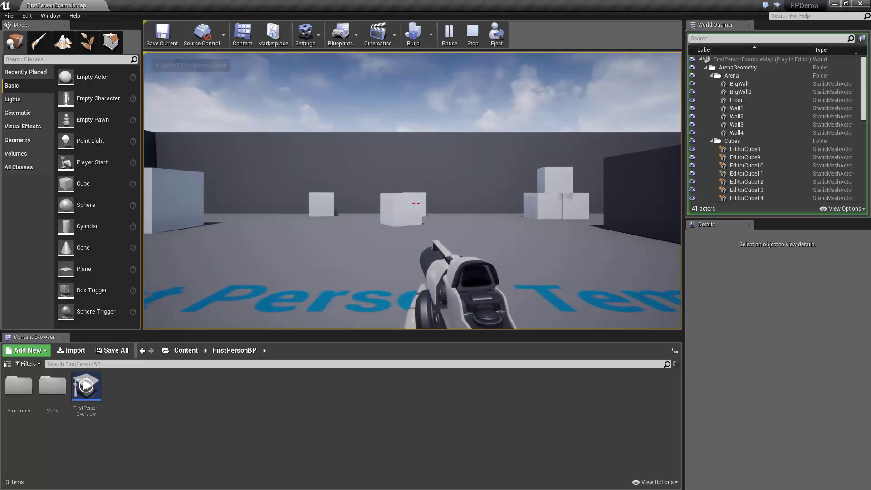
{"action": "key", "text": "a"}
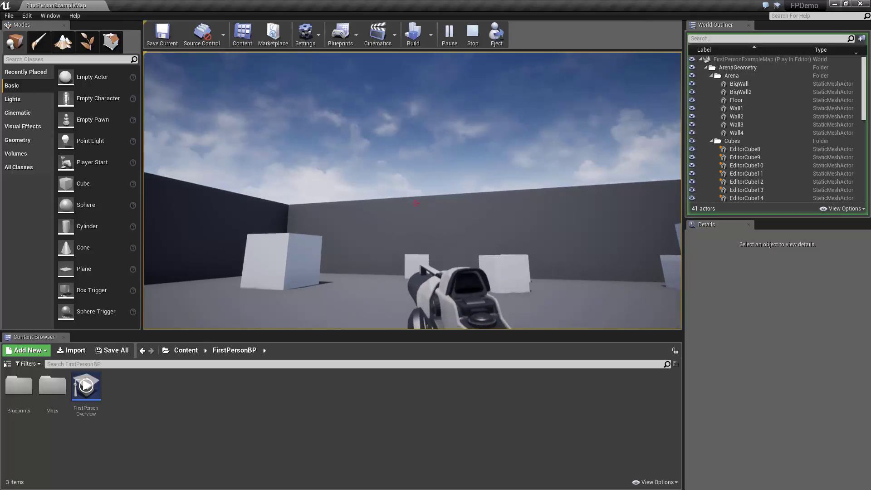
{"action": "left_click", "coordinate": [416, 204]}
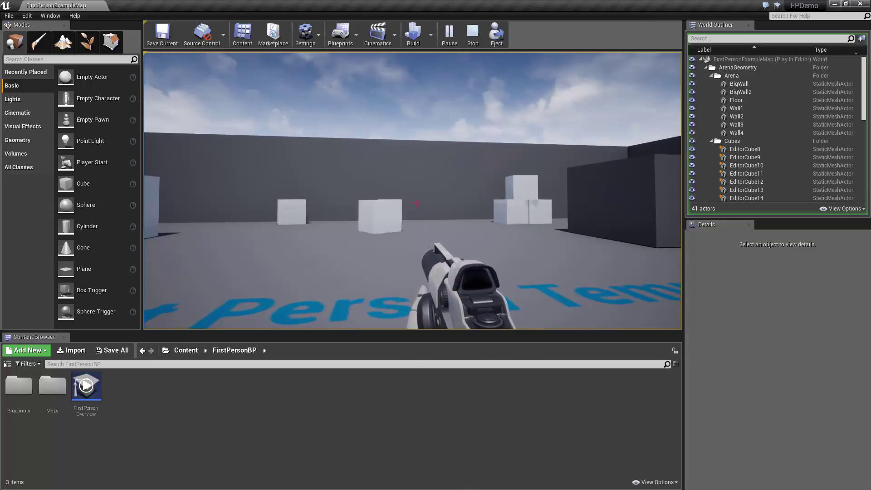
{"action": "key", "text": "w"}
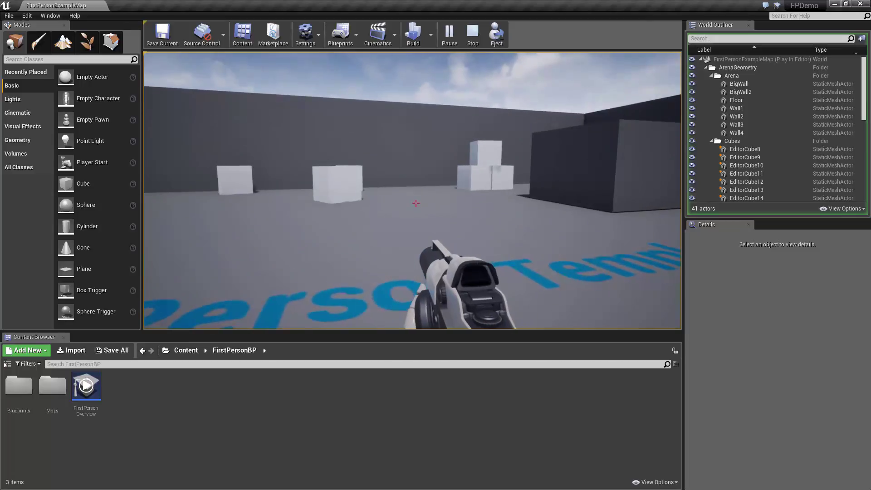
{"action": "left_click", "coordinate": [416, 203]}
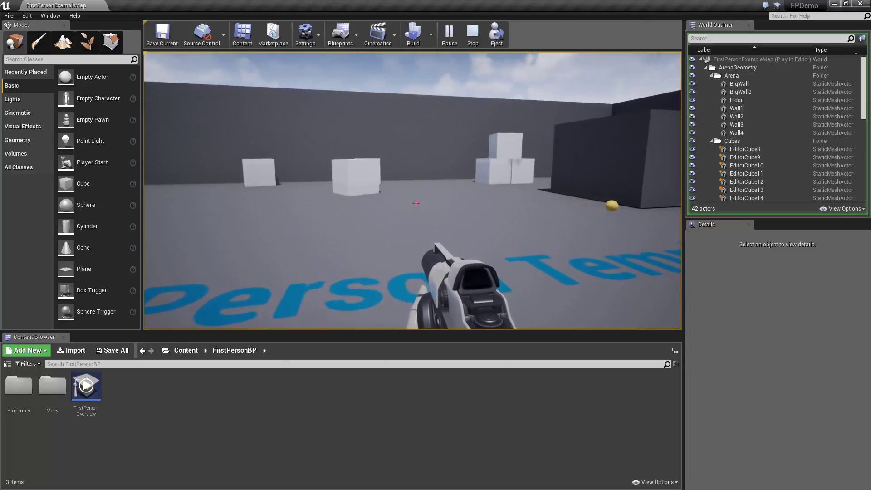
{"action": "key", "text": "space"}
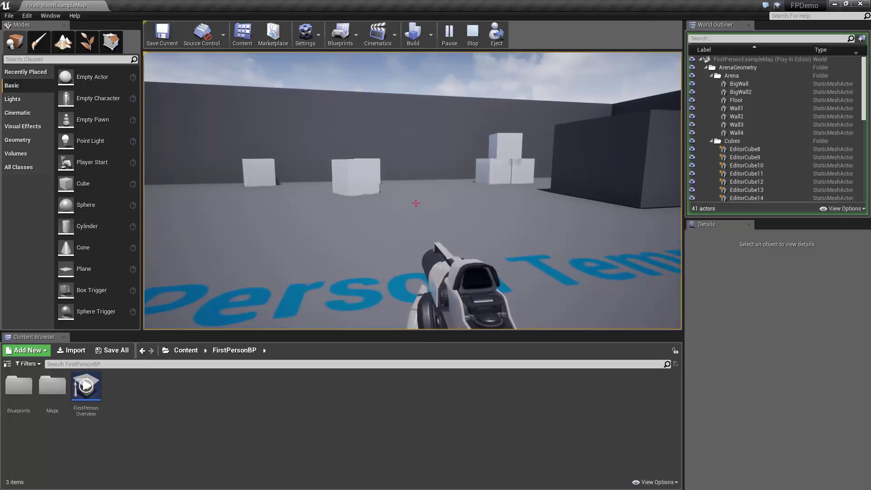
{"action": "key", "text": "F11"}
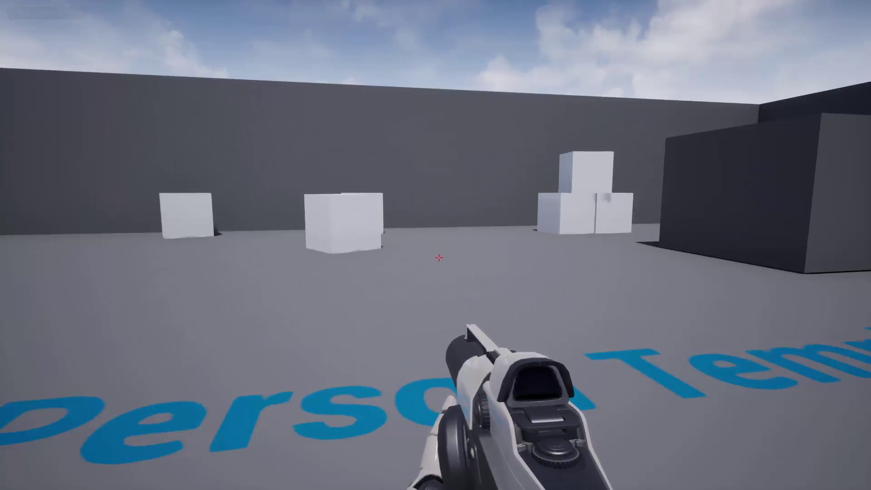
Walk back and forth in the arena, fire projectiles toward the far wall, and jump twice
{"action": "mouse_move", "coordinate": [439, 258]}
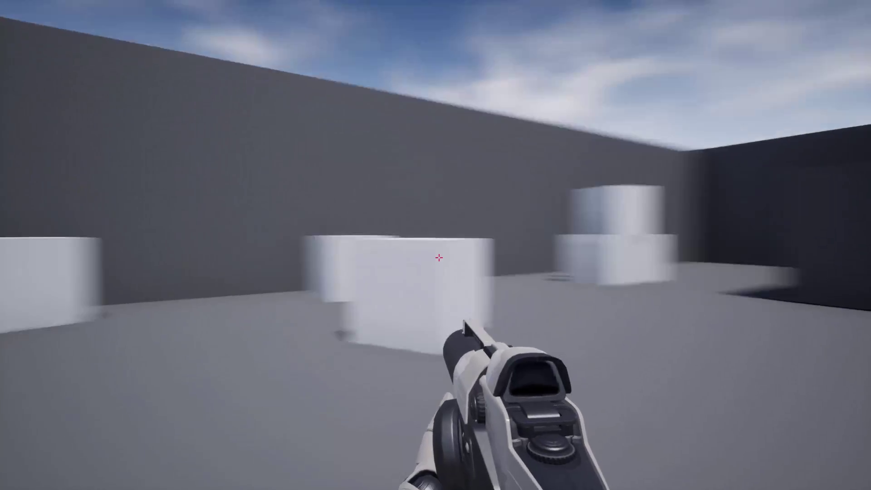
{"action": "key", "text": "s"}
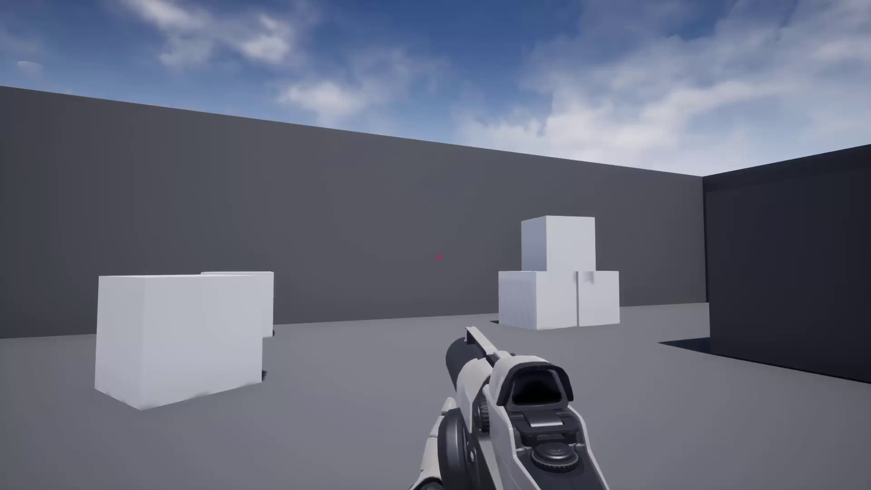
{"action": "key", "text": "w"}
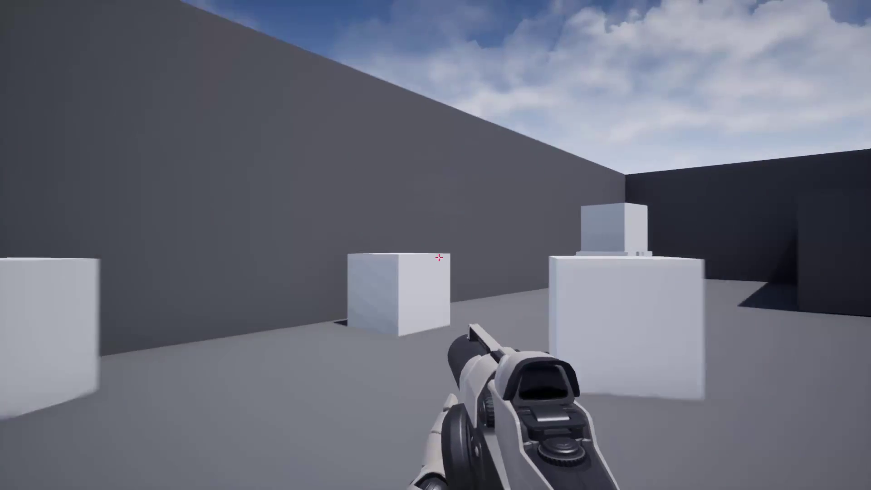
{"action": "key", "text": "s"}
{"action": "left_click", "coordinate": [439, 257]}
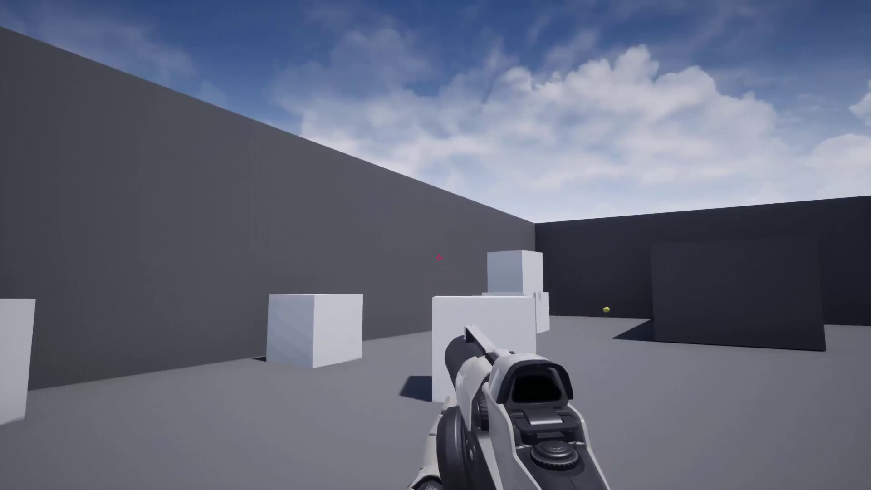
{"action": "left_click", "coordinate": [439, 257]}
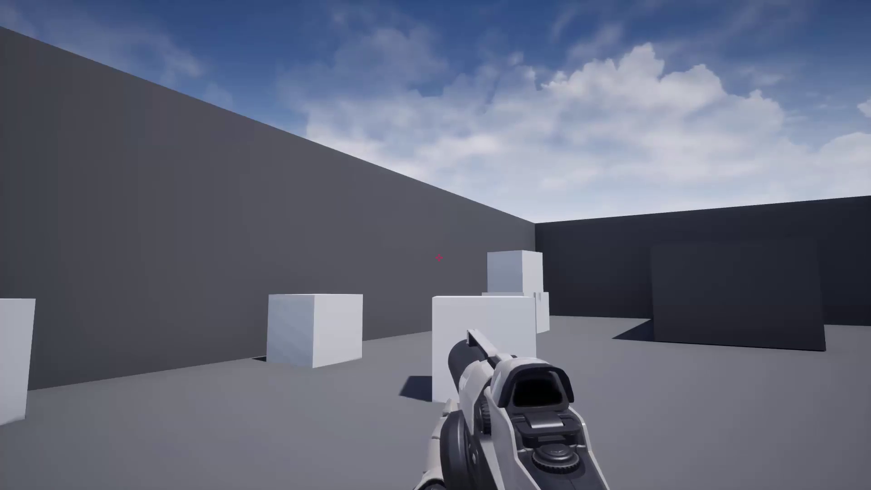
{"action": "key", "text": "space"}
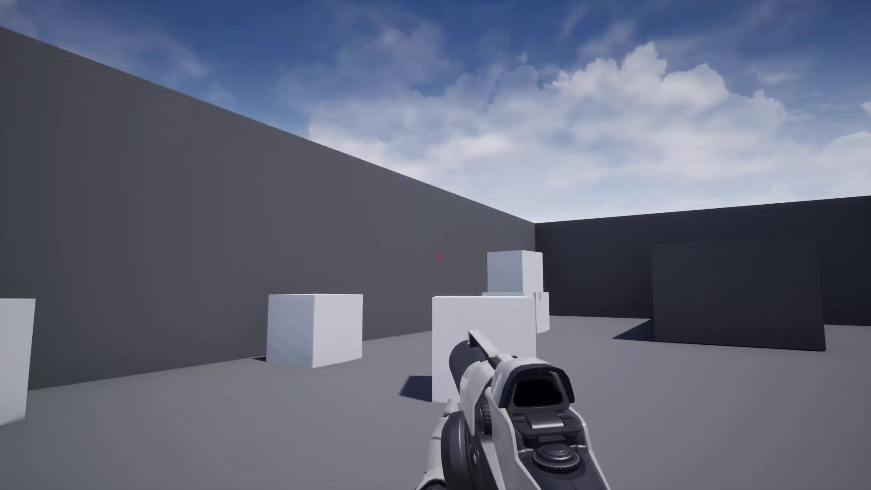
{"action": "key", "text": "space"}
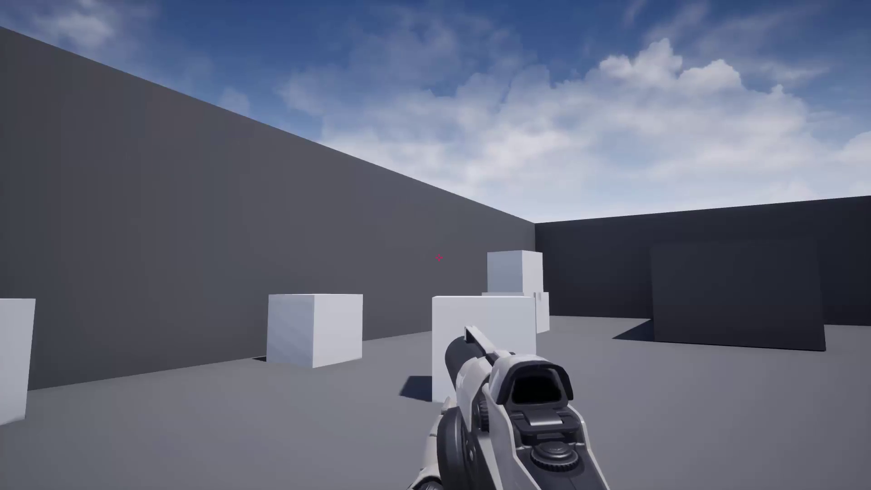
Fire at the right wall, then walk up to the cubes and knock the centre cube back
{"action": "left_click", "coordinate": [438, 258]}
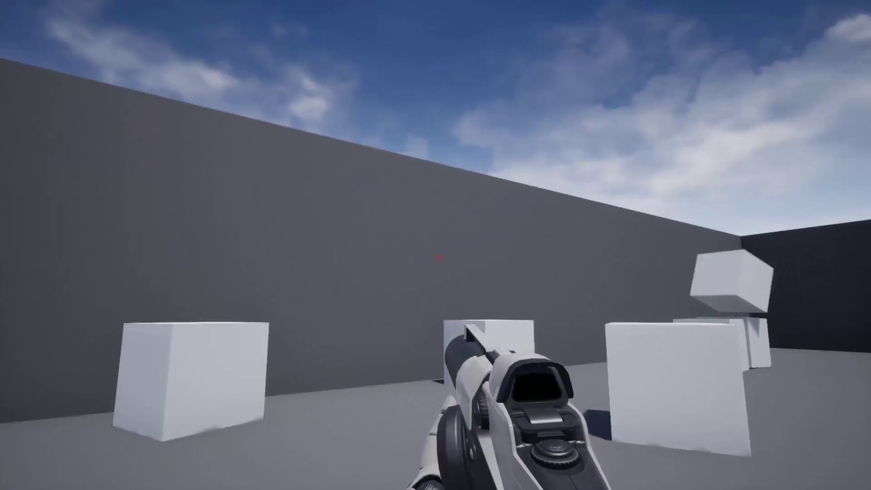
{"action": "left_click", "coordinate": [439, 258]}
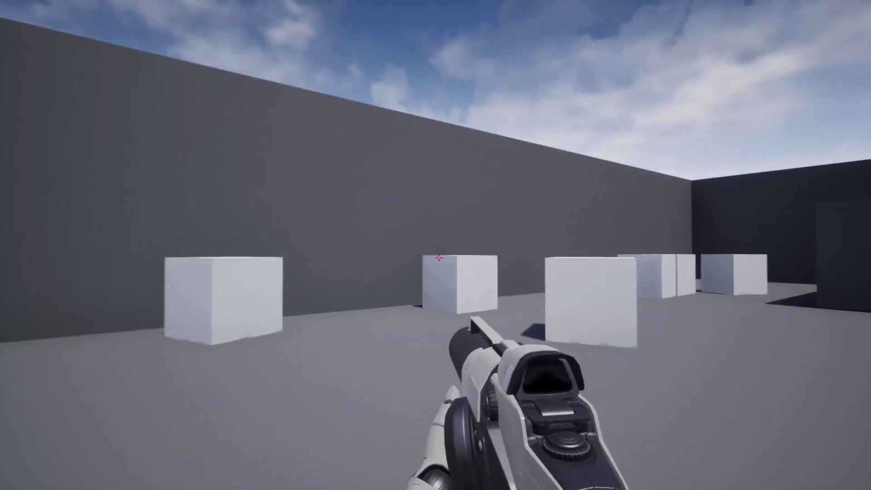
{"action": "left_click", "coordinate": [439, 257]}
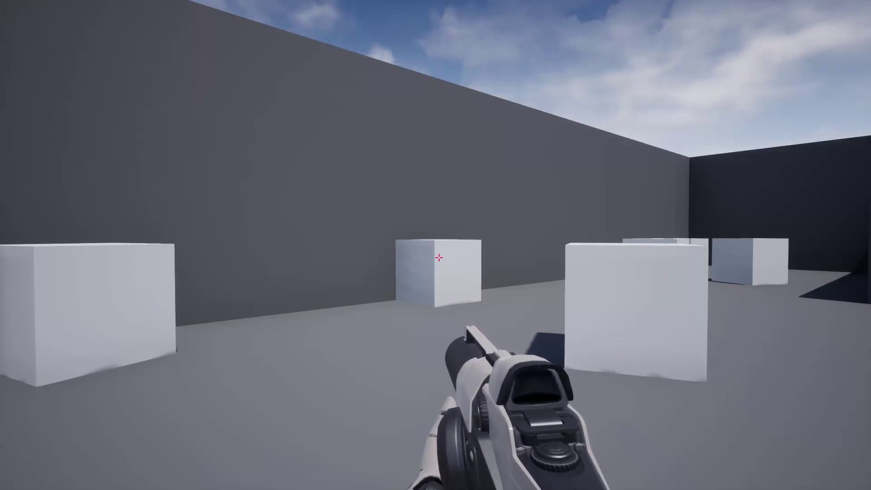
{"action": "left_click", "coordinate": [439, 258]}
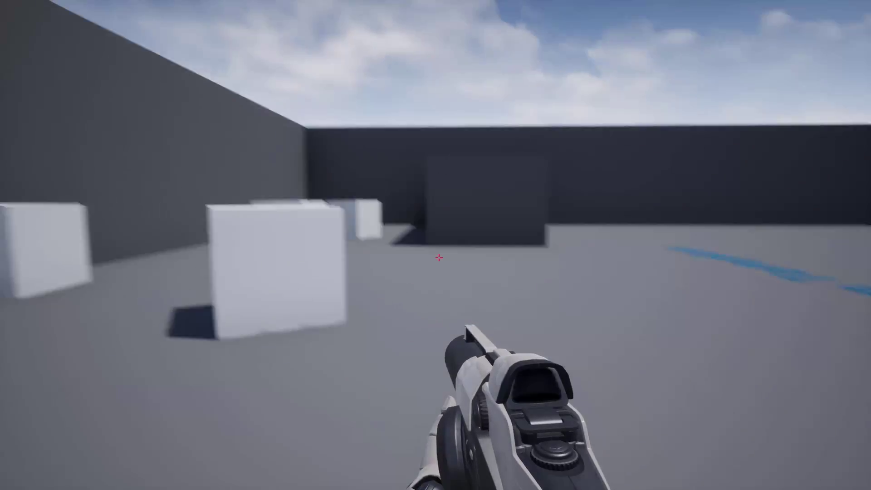
{"action": "left_click", "coordinate": [438, 257]}
{"action": "key", "text": "w"}
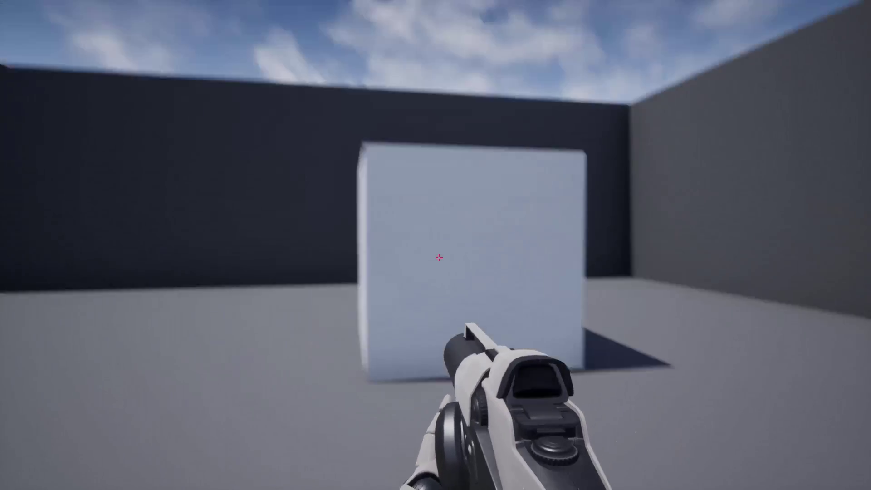
{"action": "left_click", "coordinate": [439, 257]}
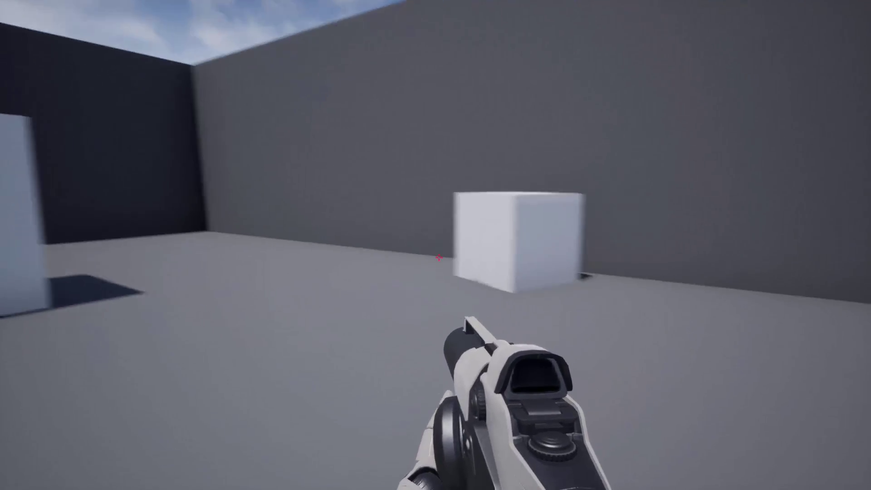
{"action": "left_click", "coordinate": [439, 257]}
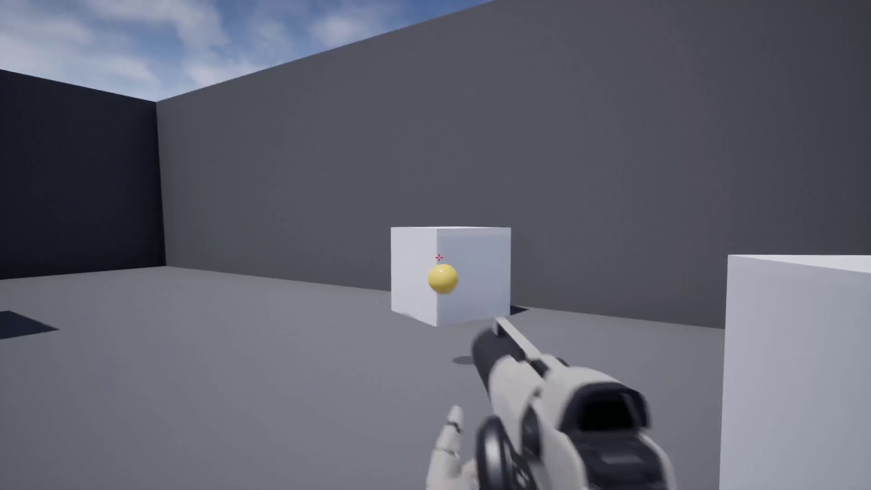
{"action": "left_click", "coordinate": [438, 258]}
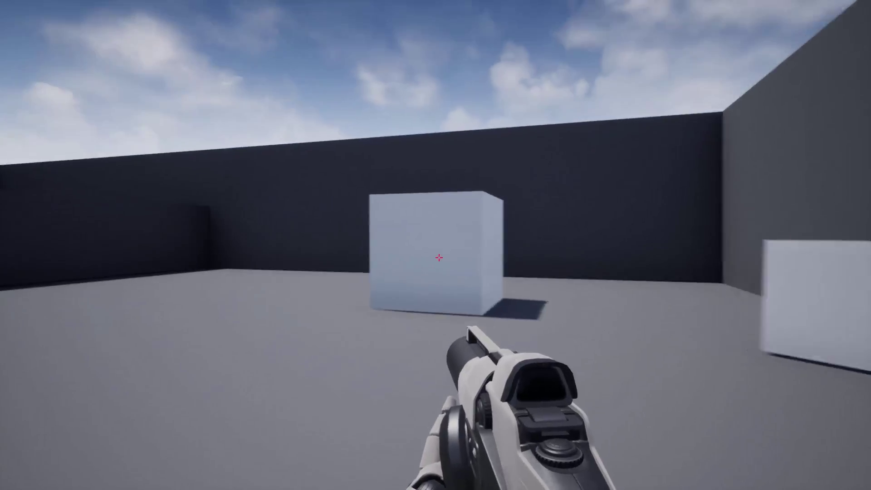
{"action": "left_click", "coordinate": [438, 258]}
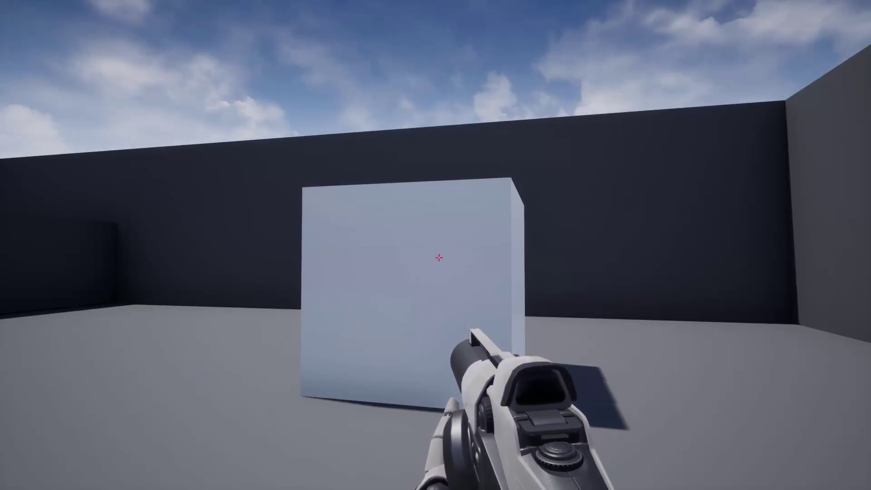
{"action": "key", "text": "F11"}
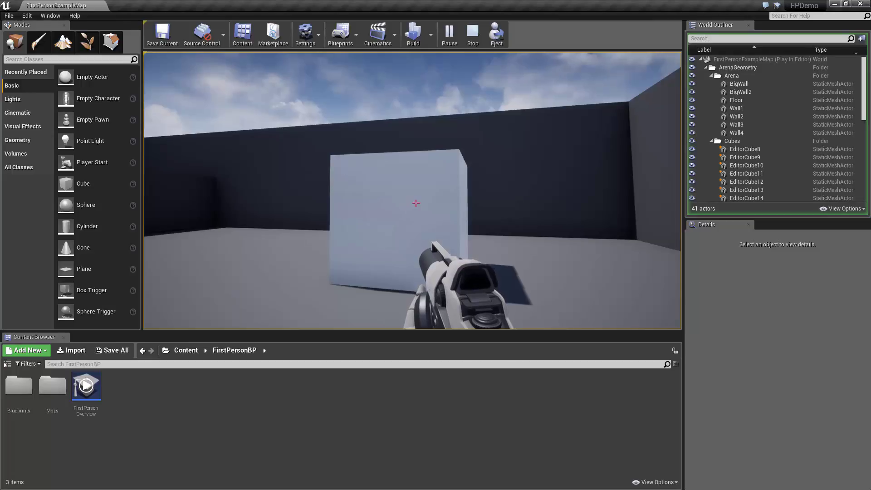
{"action": "key", "text": "Escape"}
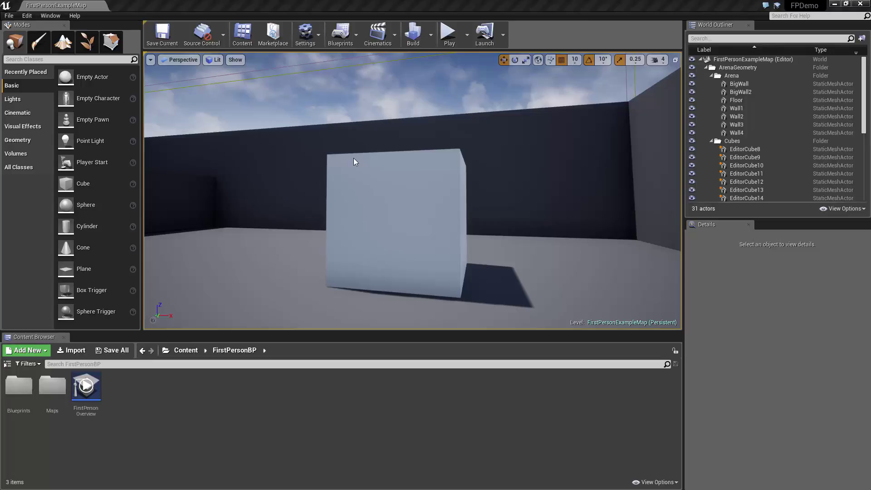
Create a Vehicle-template project via File > New Project, then play VehicleExampleMap full screen
{"action": "left_click", "coordinate": [9, 16]}
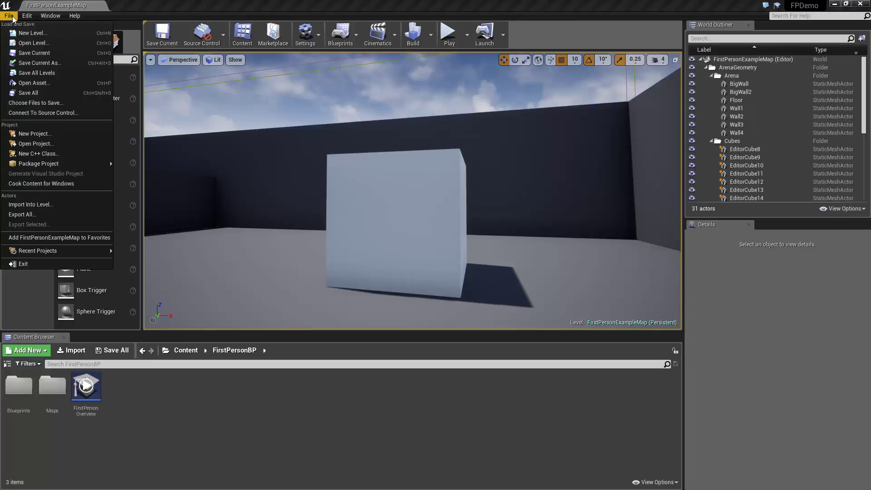
{"action": "left_click", "coordinate": [26, 134]}
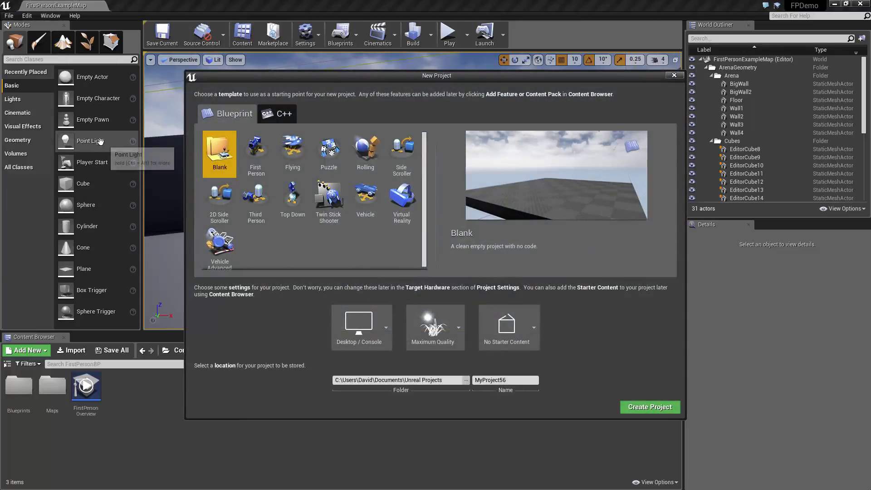
{"action": "left_click", "coordinate": [365, 202]}
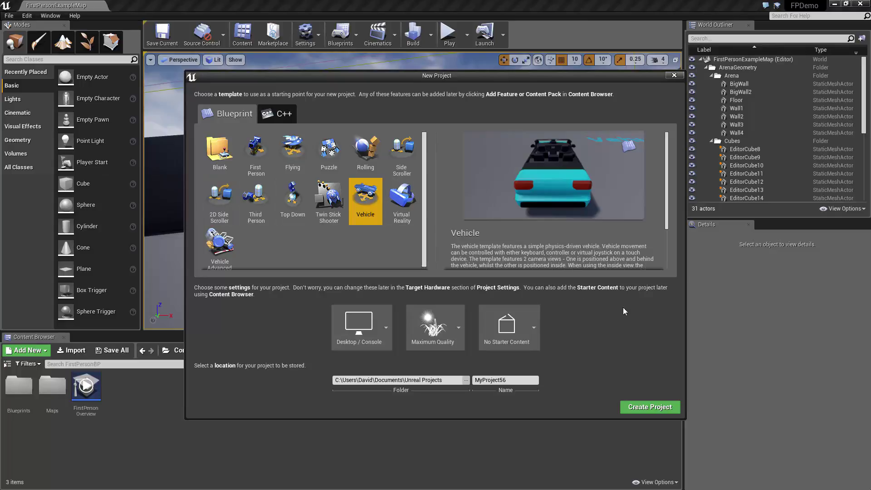
{"action": "left_click", "coordinate": [653, 407]}
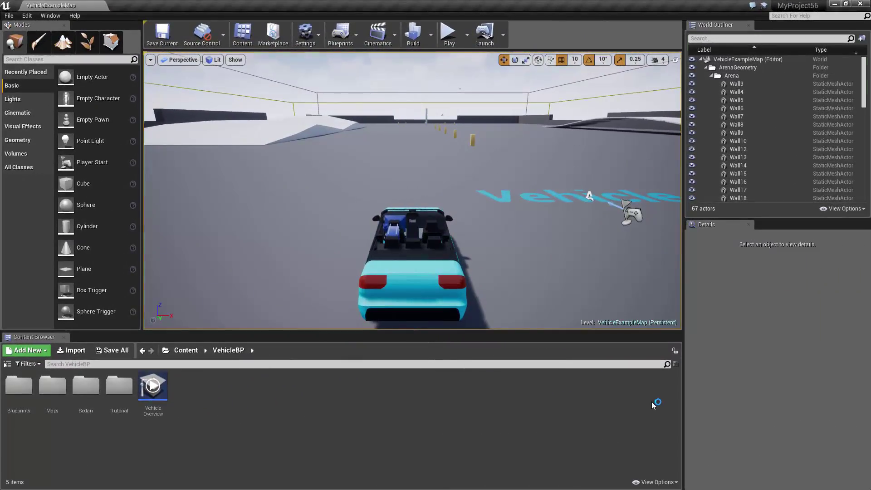
{"action": "key", "text": "alt+p"}
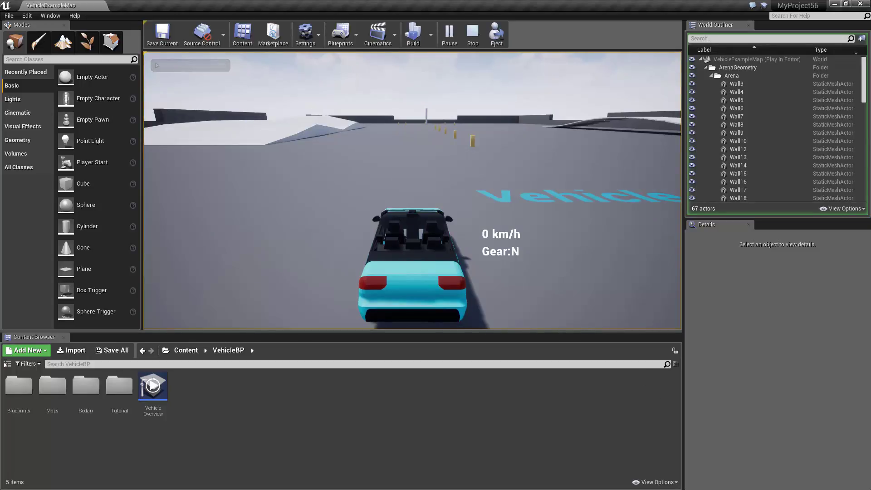
{"action": "key", "text": "F11"}
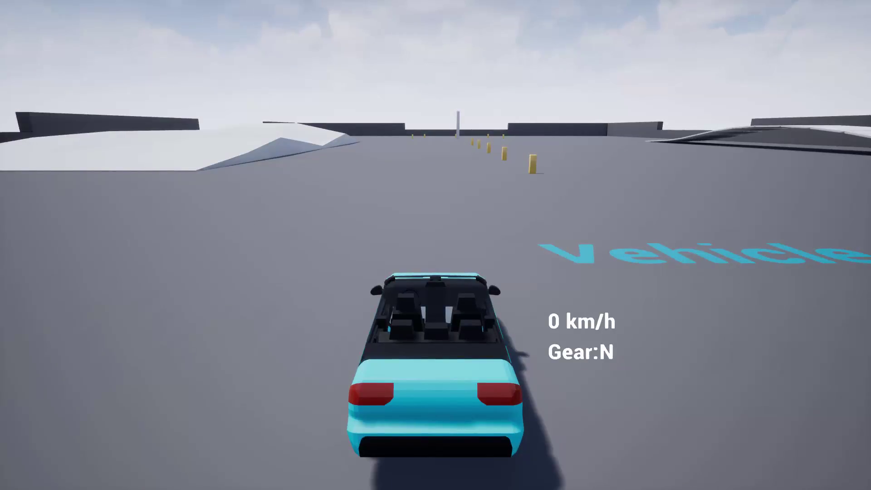
Drive the car forward, reverse, then forward again, and toggle the in-car camera
{"action": "key", "text": "w"}
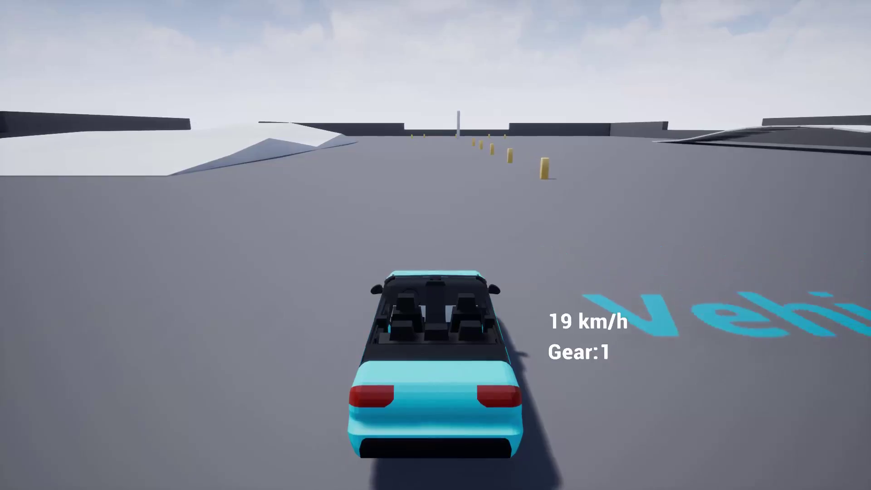
{"action": "key", "text": "s"}
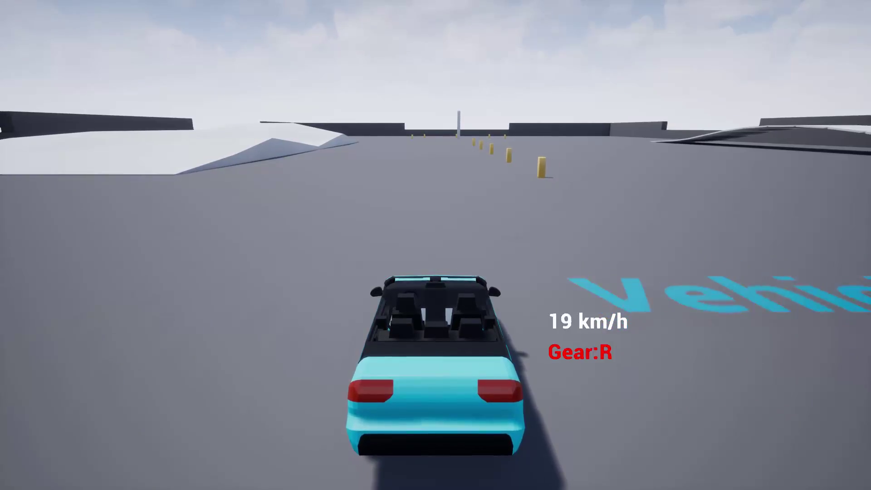
{"action": "key", "text": "w"}
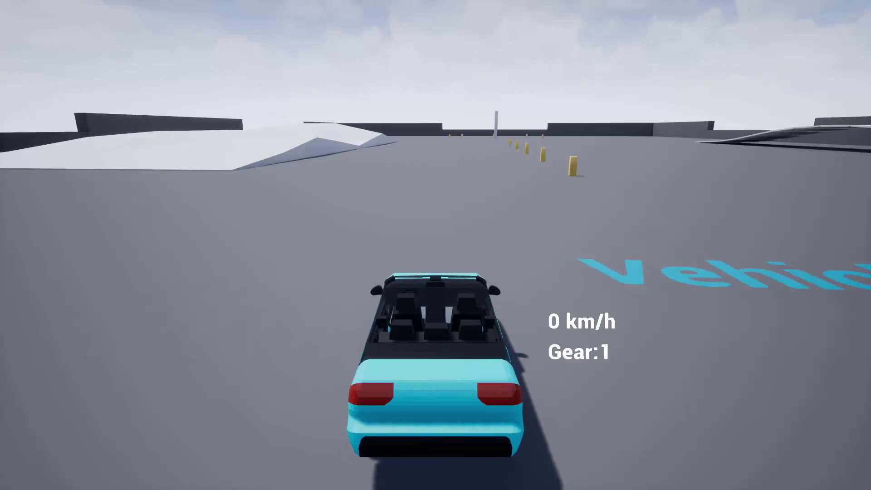
{"action": "key", "text": "Tab"}
{"action": "key", "text": "Tab"}
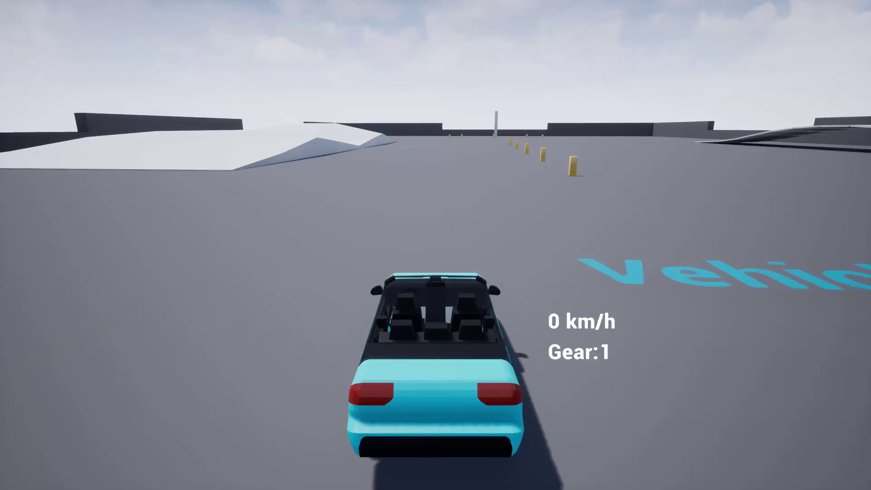
Steer left toward the cones, brake to a stop in Gear R, and flip the in-car camera view
{"action": "key", "text": "w"}
{"action": "key", "text": "a"}
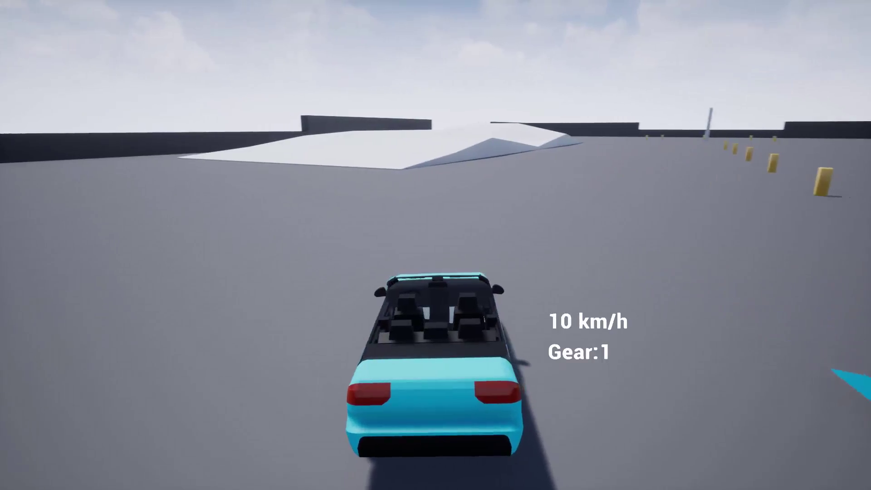
{"action": "key", "text": "a"}
{"action": "key", "text": "w"}
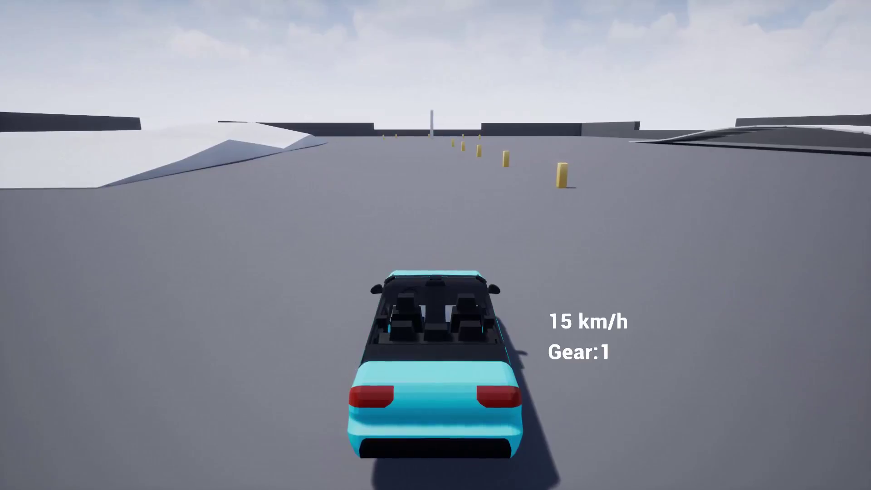
{"action": "key", "text": "s"}
{"action": "key", "text": "s"}
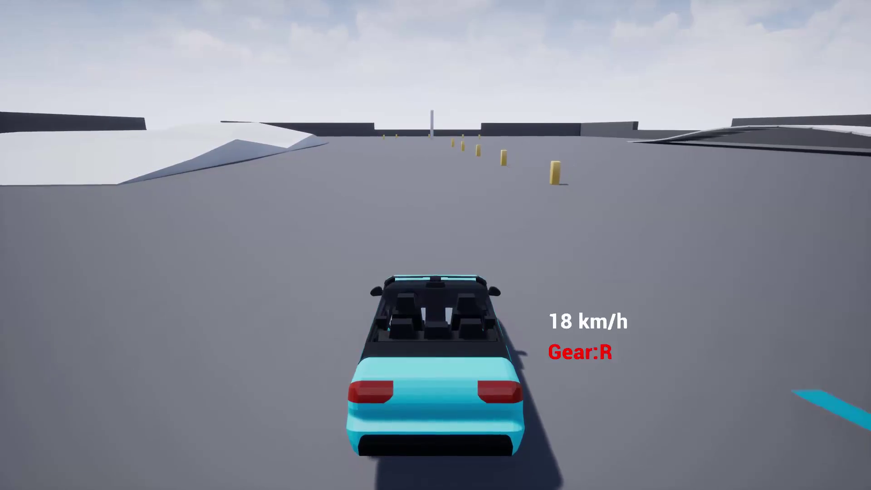
{"action": "key", "text": "w"}
{"action": "key", "text": "w"}
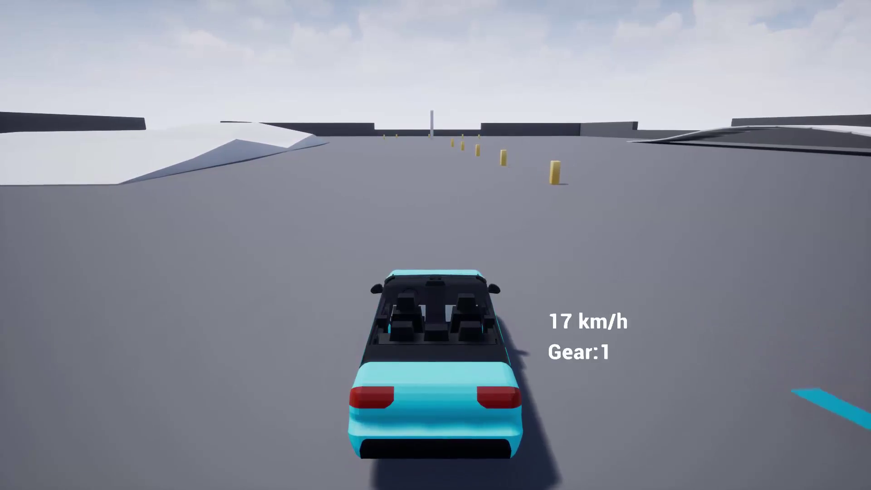
{"action": "key", "text": "s"}
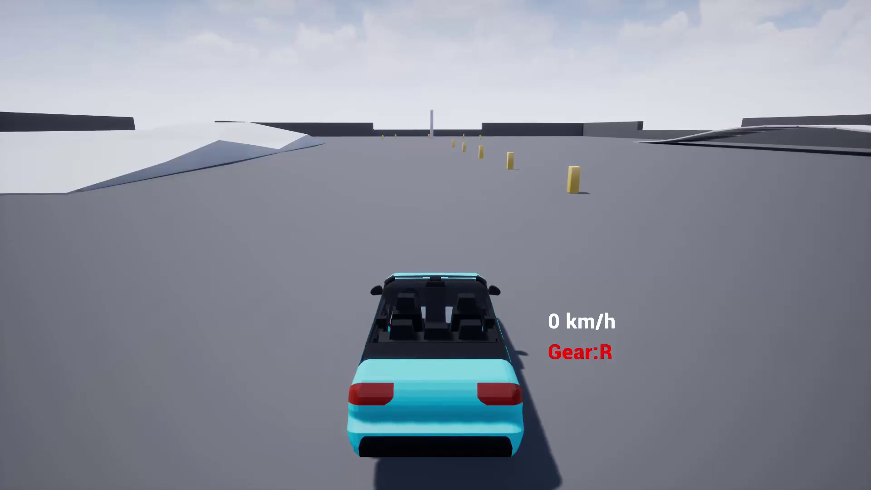
{"action": "key", "text": "Tab"}
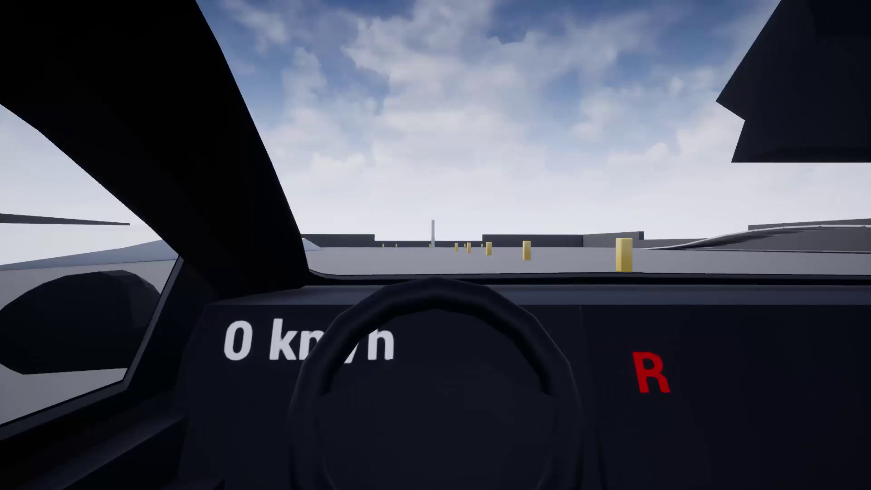
{"action": "key", "text": "Tab"}
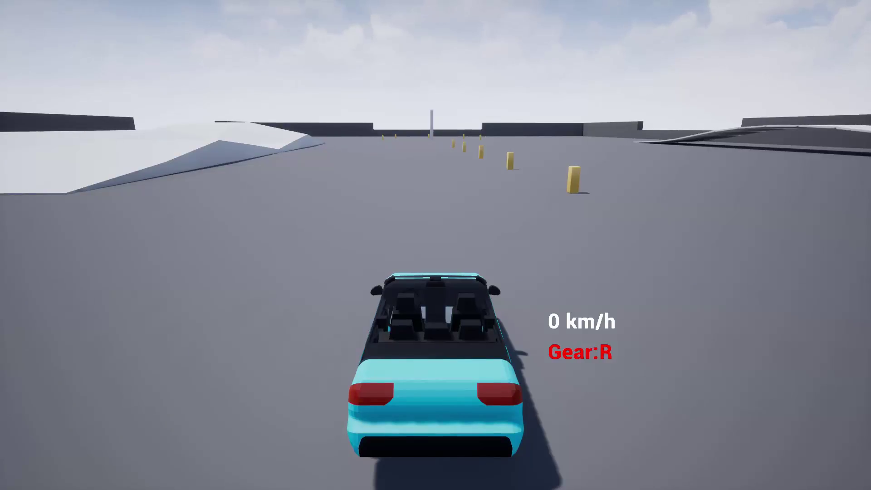
Leave full-screen play and stop the vehicle play session, returning to the VehicleExampleMap editor
{"action": "key", "text": "F11"}
{"action": "key", "text": "Escape"}
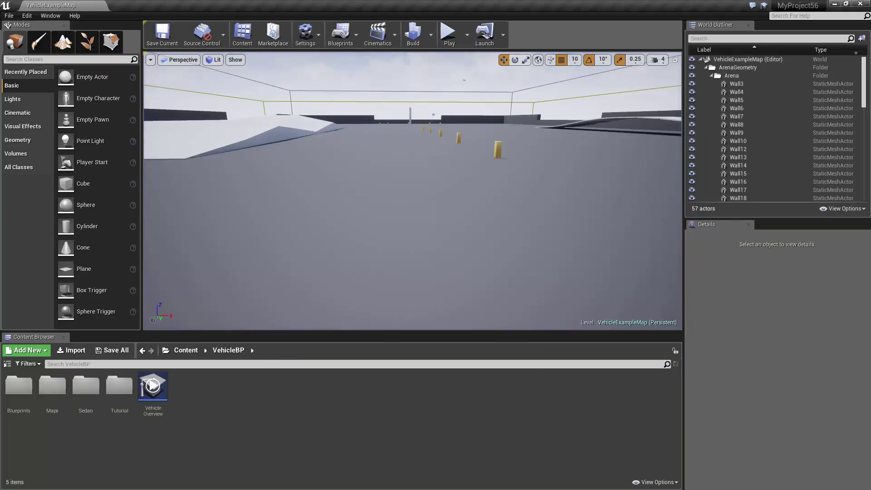